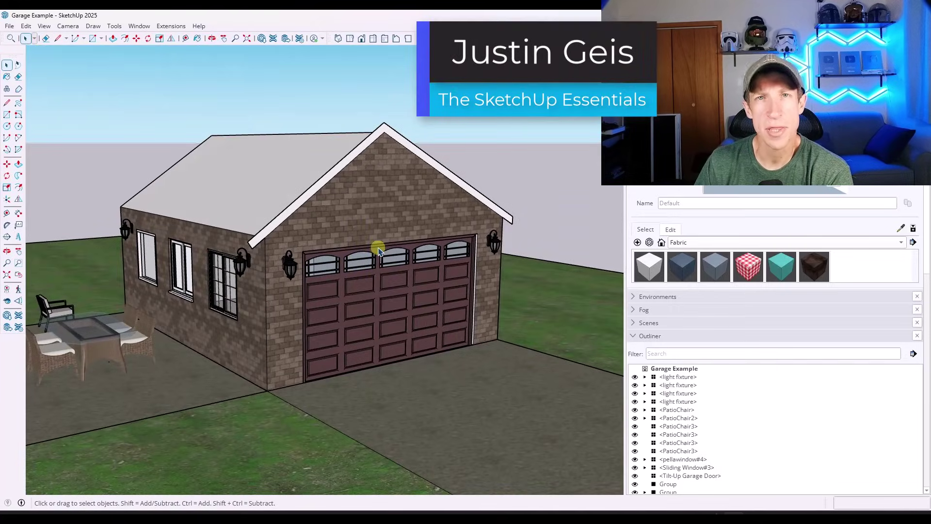
# Inside the roof group, erase an edge and push/pull the roof edge outward to extend the eaves.
pyautogui.doubleClick(291, 208)
pyautogui.moveTo(291, 207); pyautogui.dragTo(114, 214)
pyautogui.press('e')
pyautogui.moveTo(235, 204)
pyautogui.mouseDown(button='middle')
pyautogui.moveTo(532, 204)
pyautogui.moveTo(487, 156)
pyautogui.moveTo(536, 206)
pyautogui.moveTo(293, 197)
pyautogui.moveTo(339, 204)
pyautogui.mouseUp(button='middle')
pyautogui.press('p')
pyautogui.click(493, 167)
# Paint the garage roof with a dark shingle-like material.
pyautogui.press('b')
pyautogui.scroll(-3, 776, 268)
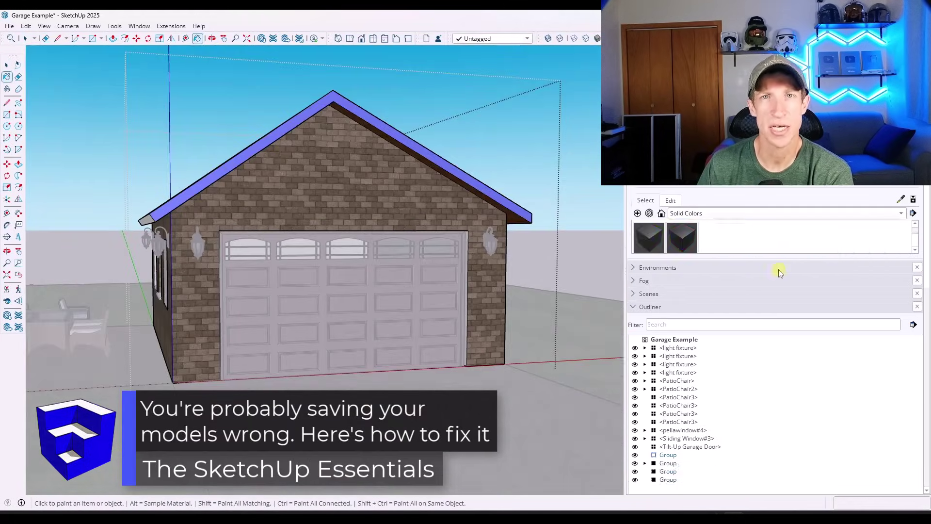
pyautogui.click(460, 190)
pyautogui.moveTo(460, 190)
pyautogui.mouseDown(button='middle')
pyautogui.moveTo(277, 235)
pyautogui.moveTo(197, 233)
pyautogui.mouseUp(button='middle')
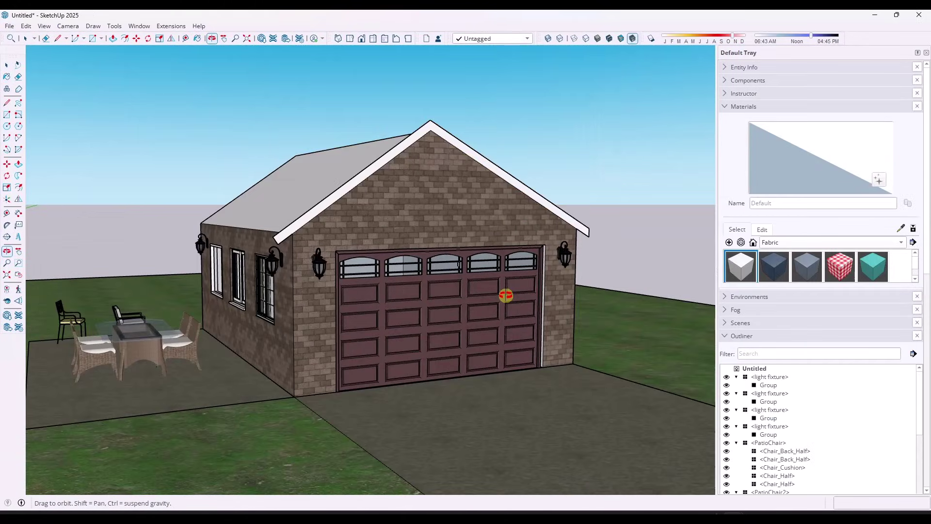
# Orbit around the garage model, switching between the Orbit and Select tools.
pyautogui.press('space')
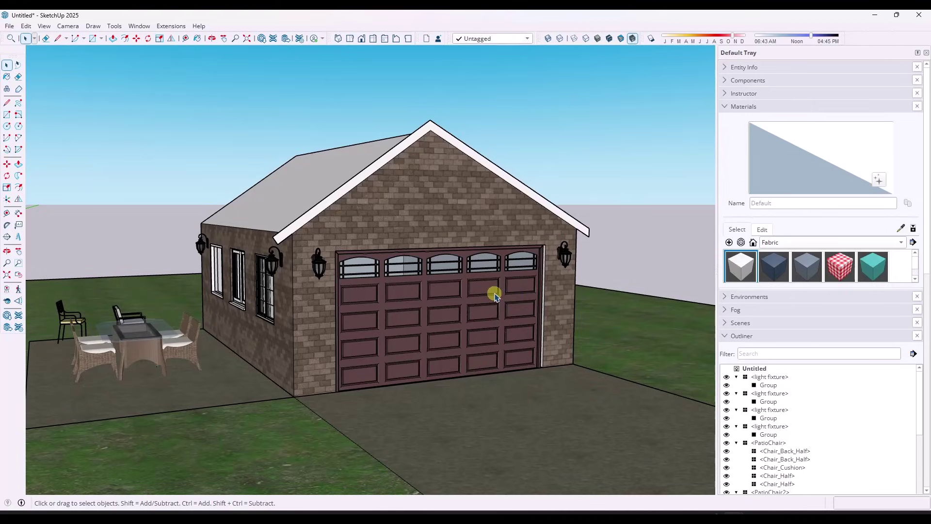
pyautogui.press('o')
pyautogui.moveTo(458, 295)
pyautogui.mouseDown()
pyautogui.moveTo(496, 298)
pyautogui.moveTo(453, 293)
pyautogui.mouseUp()
pyautogui.press('space')
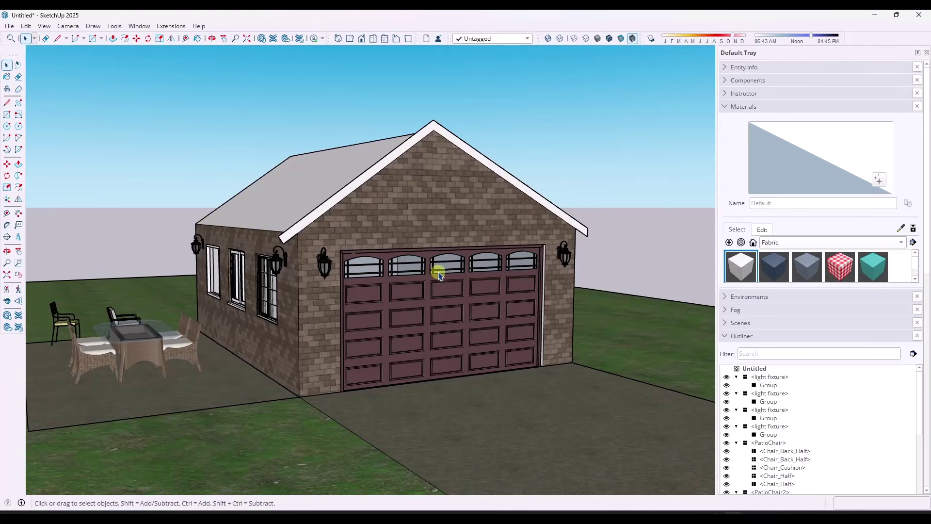
pyautogui.moveTo(422, 272); pyautogui.dragTo(431, 293, button='middle')
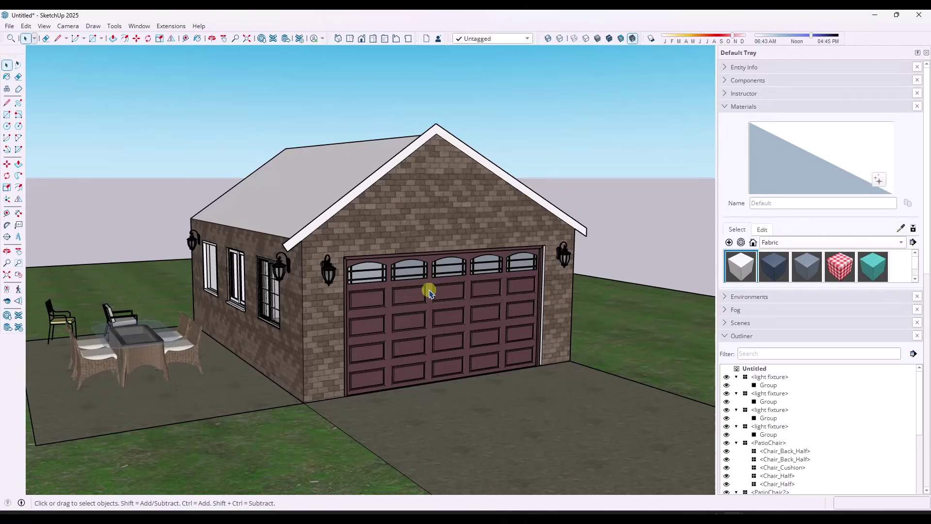
# Bring up File Explorer with Win+E to review the saved .skb and .skp files.
pyautogui.press('super+e')
# Compare the two Trimble Connect submenus under the File menu and reach Save to Trimble Connect.
pyautogui.moveTo(291, 198); pyautogui.dragTo(316, 214, button='middle')
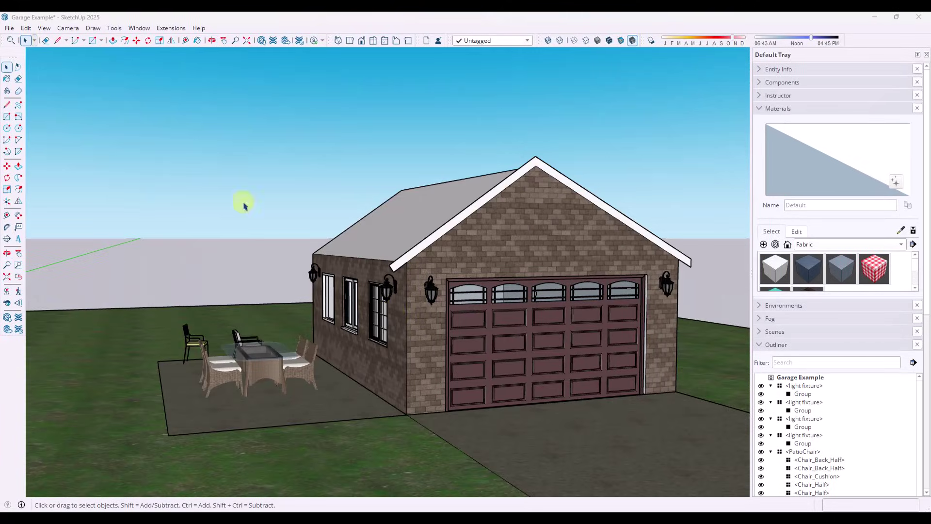
pyautogui.click(9, 28)
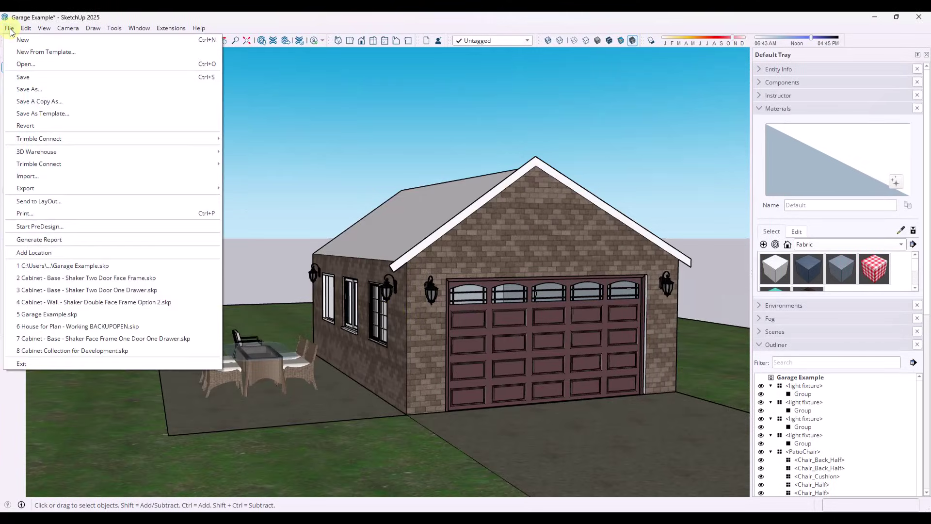
pyautogui.moveTo(60, 139)
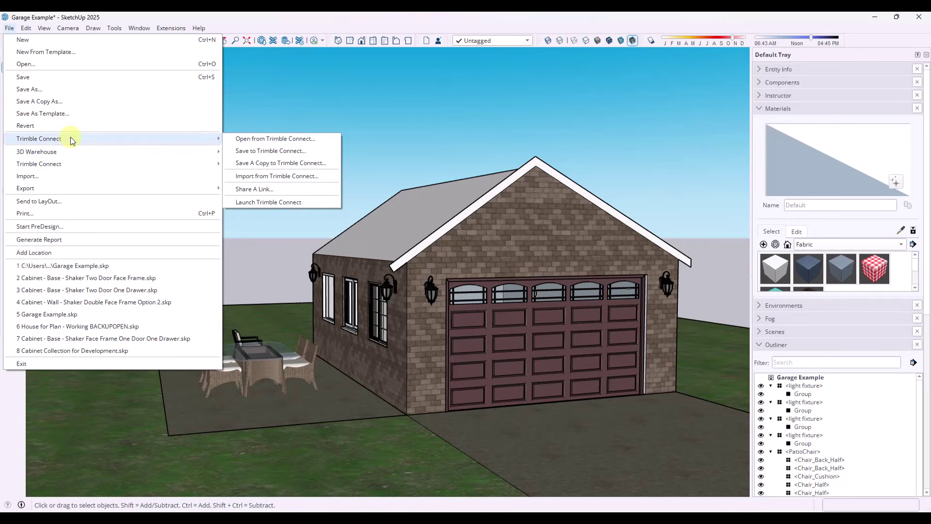
pyautogui.moveTo(68, 164)
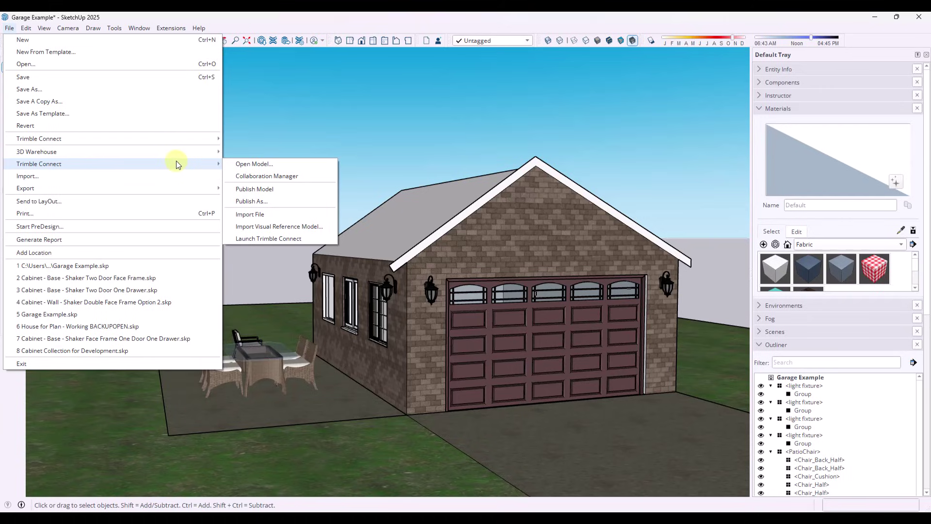
pyautogui.moveTo(132, 140)
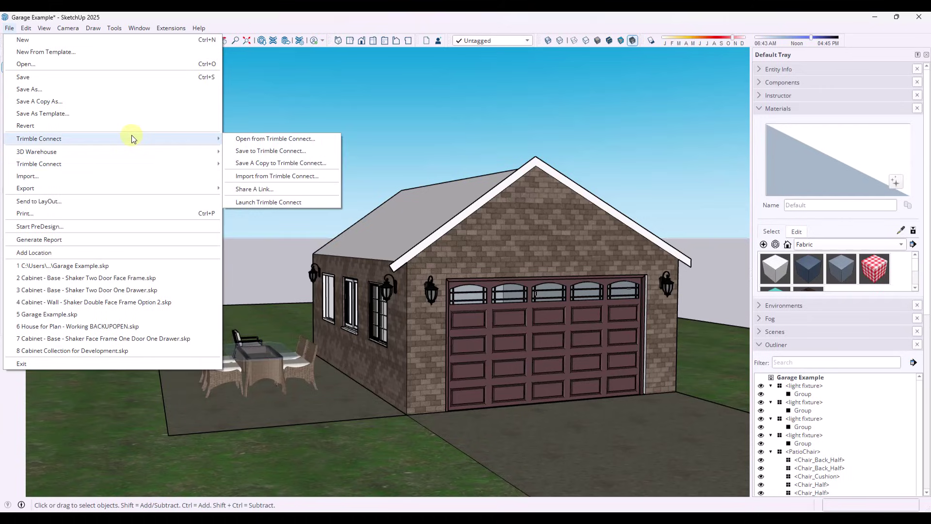
pyautogui.moveTo(124, 166)
# In the Trimble Connect save dialog, go to SketchUp > Quick Tips and pick Garage Example.skp.
pyautogui.click(287, 152)
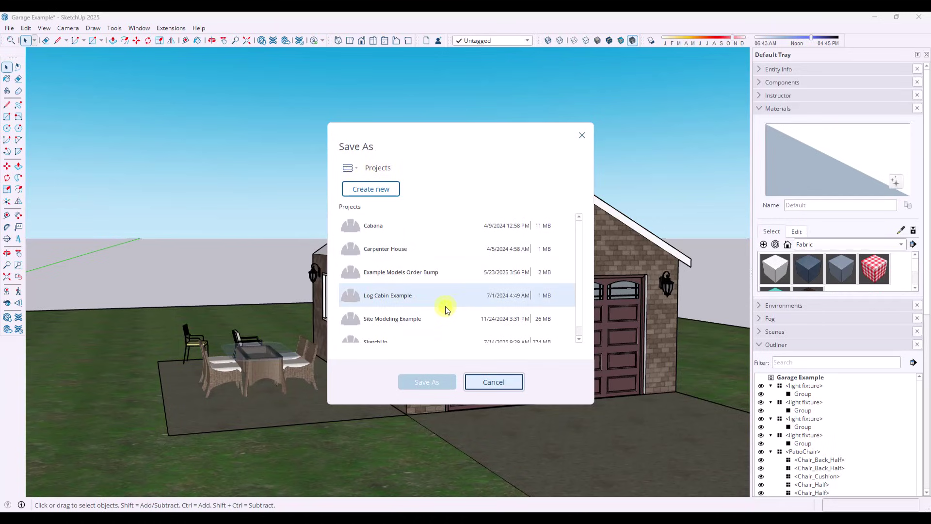
pyautogui.scroll(-1, 443, 307)
pyautogui.doubleClick(374, 331)
pyautogui.scroll(-1, 374, 325)
pyautogui.doubleClick(374, 321)
pyautogui.click(407, 248)
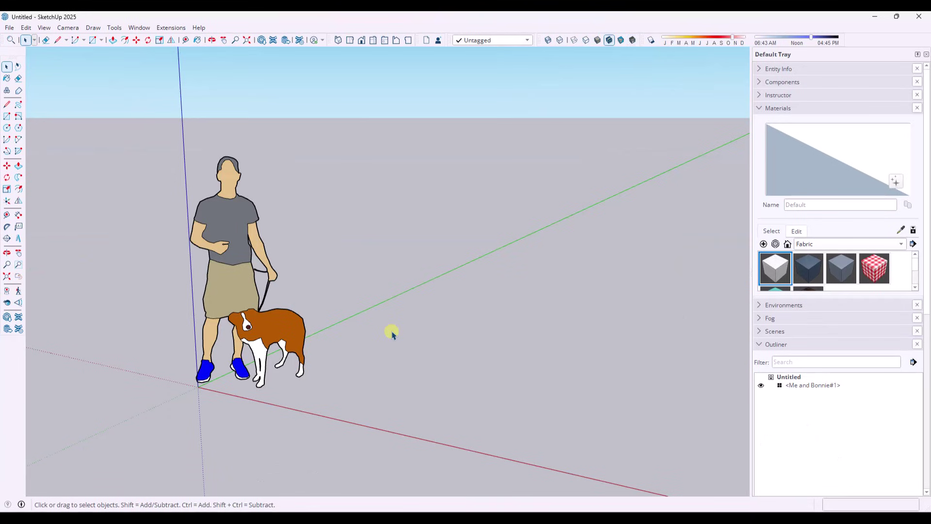
# Reopen Garage Example.skp from the Trimble Connect Quick Tips folder.
pyautogui.click(9, 29)
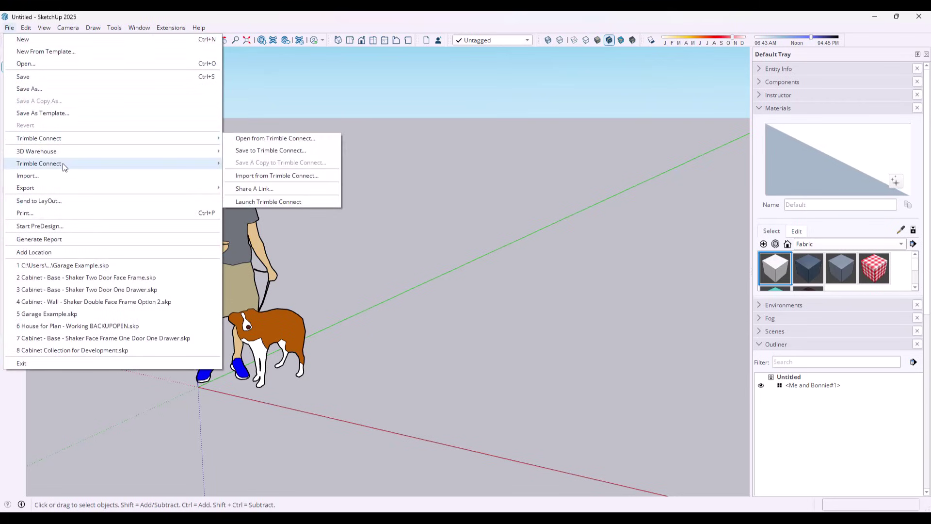
pyautogui.moveTo(83, 139)
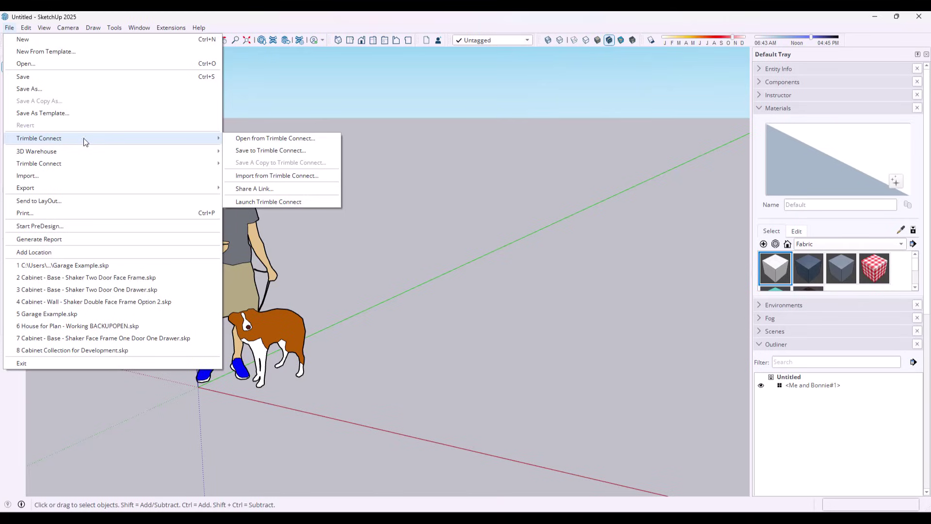
pyautogui.click(263, 138)
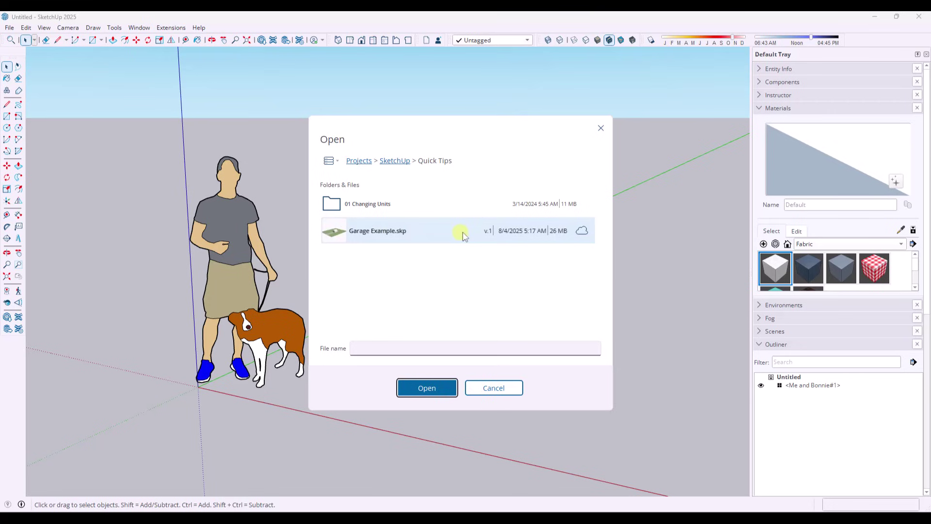
pyautogui.doubleClick(463, 236)
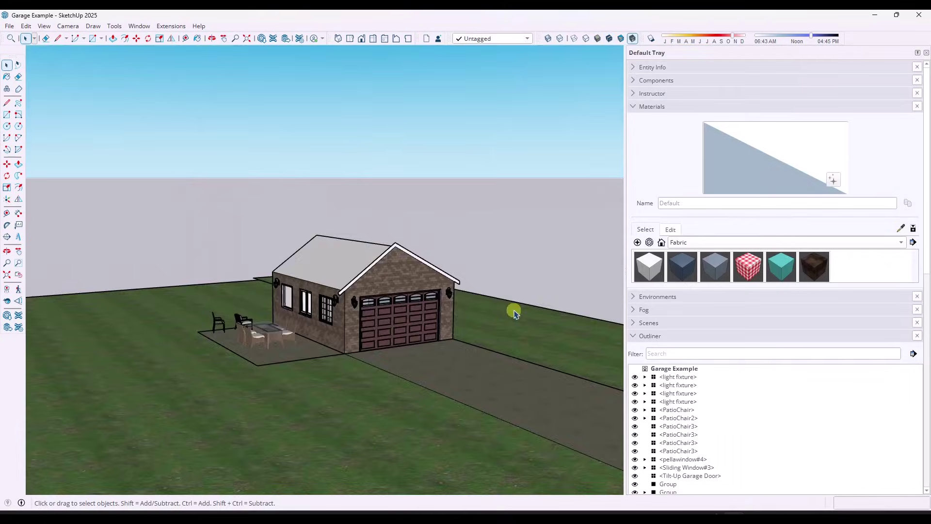
pyautogui.moveTo(509, 308); pyautogui.dragTo(489, 317, button='middle')
pyautogui.press('space')
pyautogui.scroll(6, 374, 306)
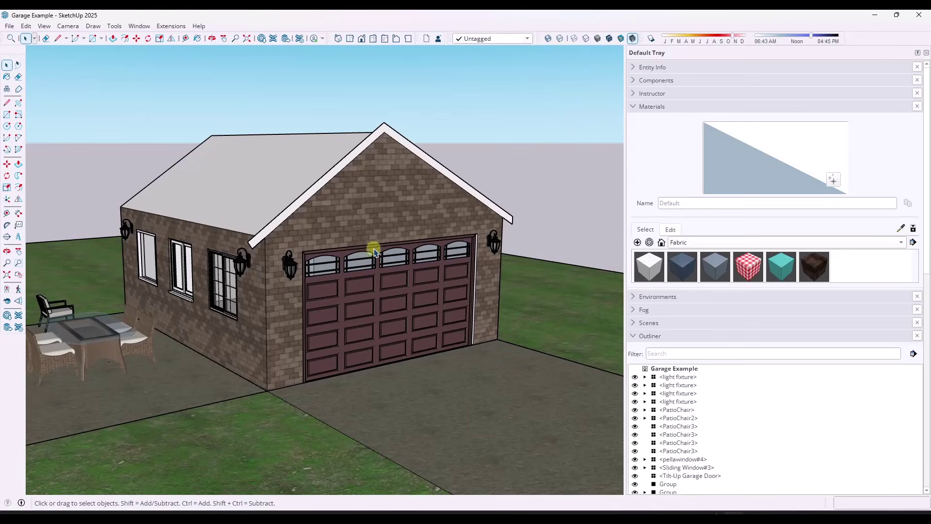
# In the house group, erase the roof edge and push/pull the edge face outward to lengthen the overhang.
pyautogui.doubleClick(293, 212)
pyautogui.press('e')
pyautogui.moveTo(416, 160)
pyautogui.mouseDown(button='middle')
pyautogui.moveTo(505, 208)
pyautogui.moveTo(520, 162)
pyautogui.mouseUp(button='middle')
pyautogui.press('p')
pyautogui.click(489, 165)
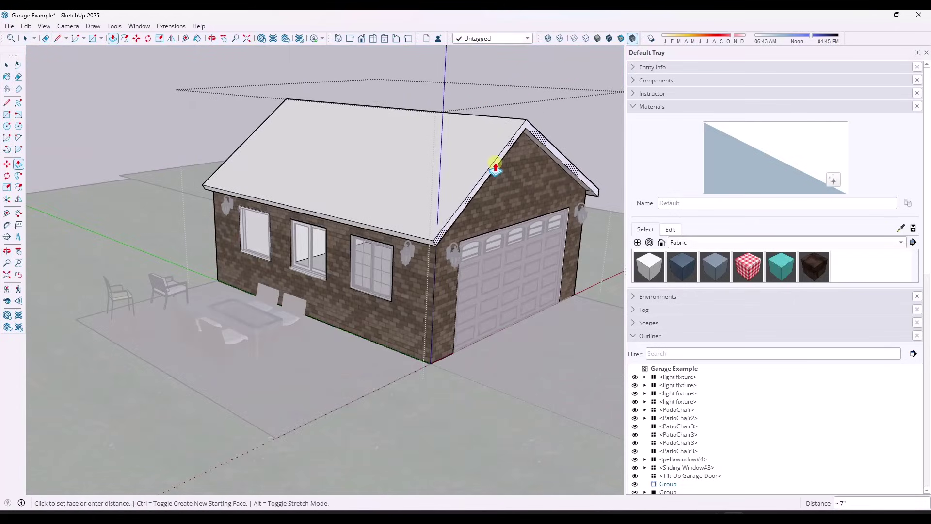
pyautogui.click(494, 162)
pyautogui.moveTo(494, 162); pyautogui.dragTo(541, 210, button='middle')
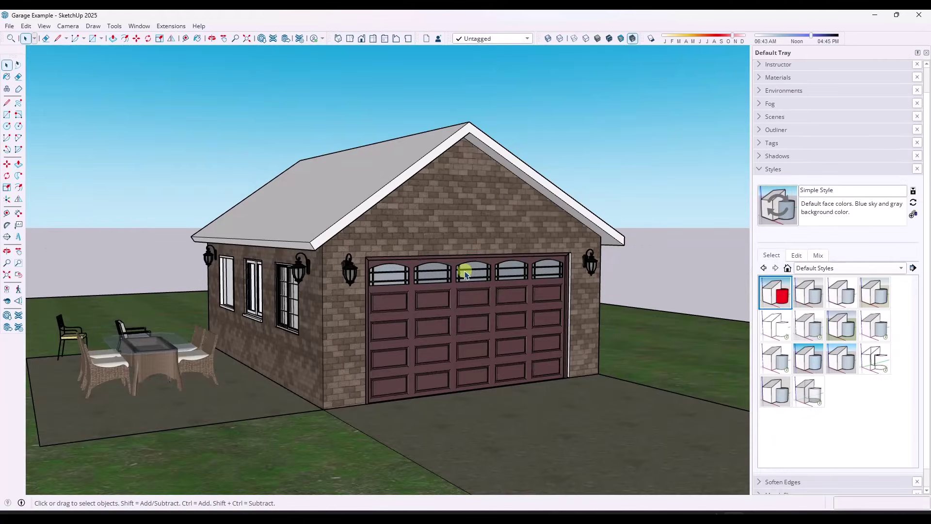
pyautogui.scroll(2, 461, 272)
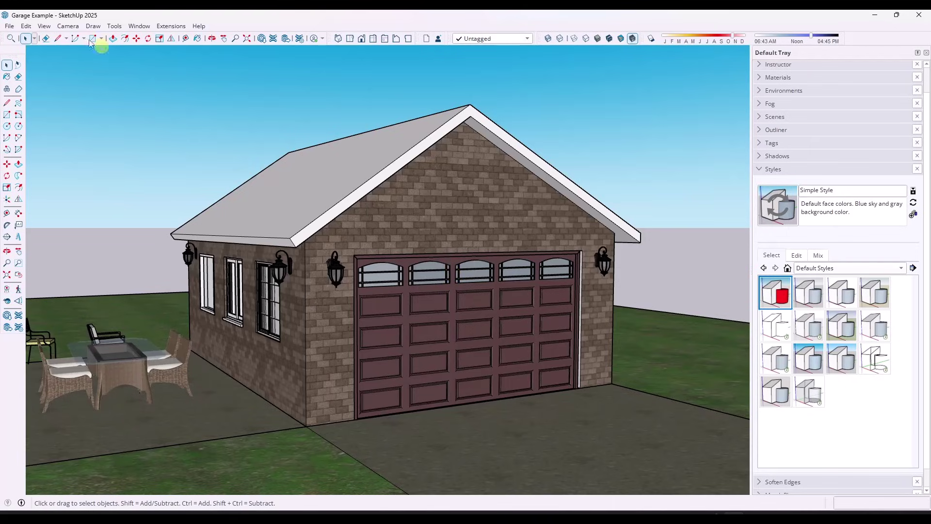
# Save the model to Trimble Connect over Garage Example.skp, confirming the replacement.
pyautogui.click(9, 27)
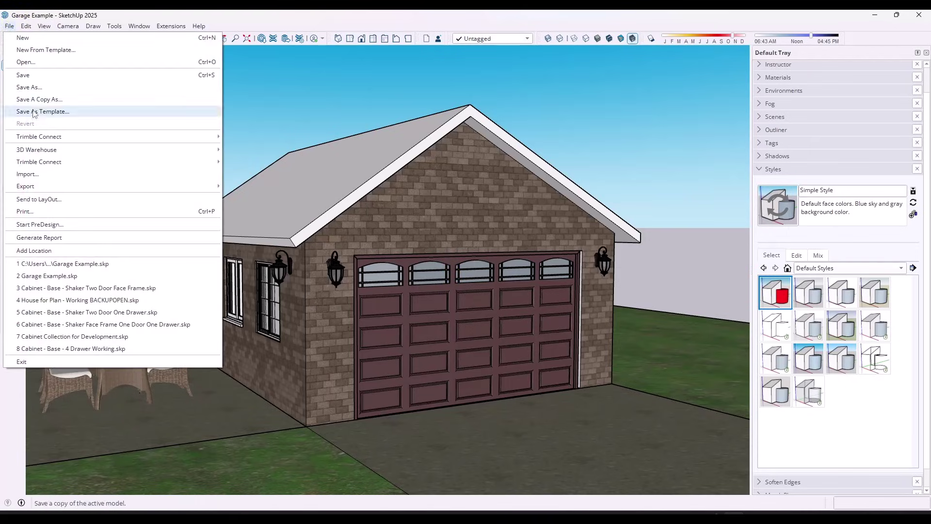
pyautogui.moveTo(48, 140)
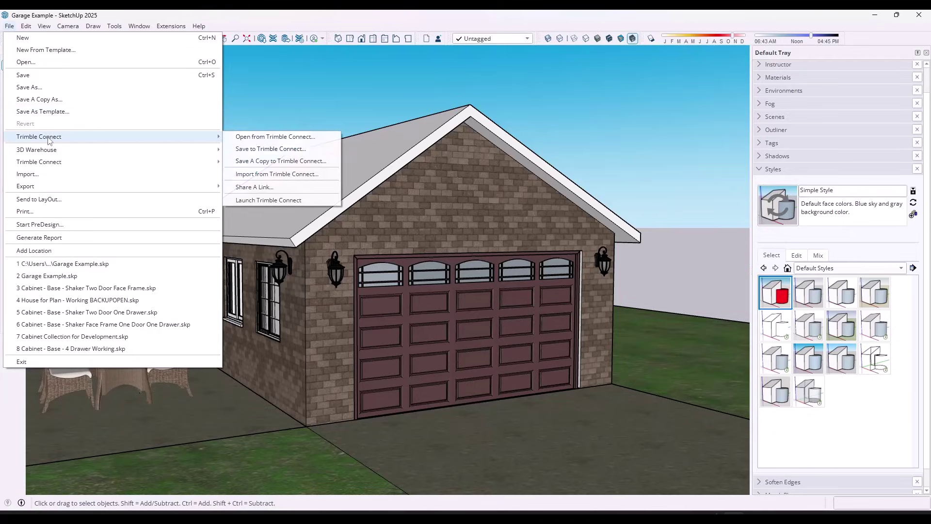
pyautogui.click(282, 152)
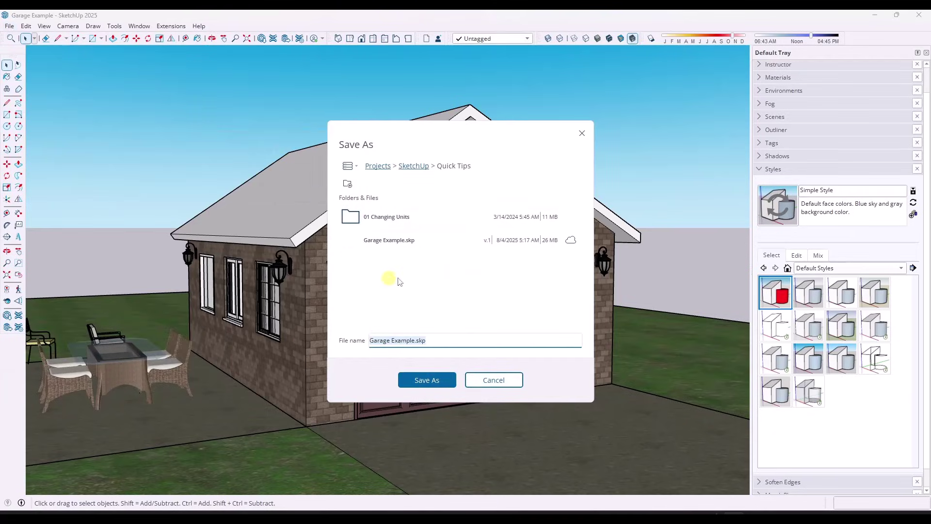
pyautogui.click(395, 246)
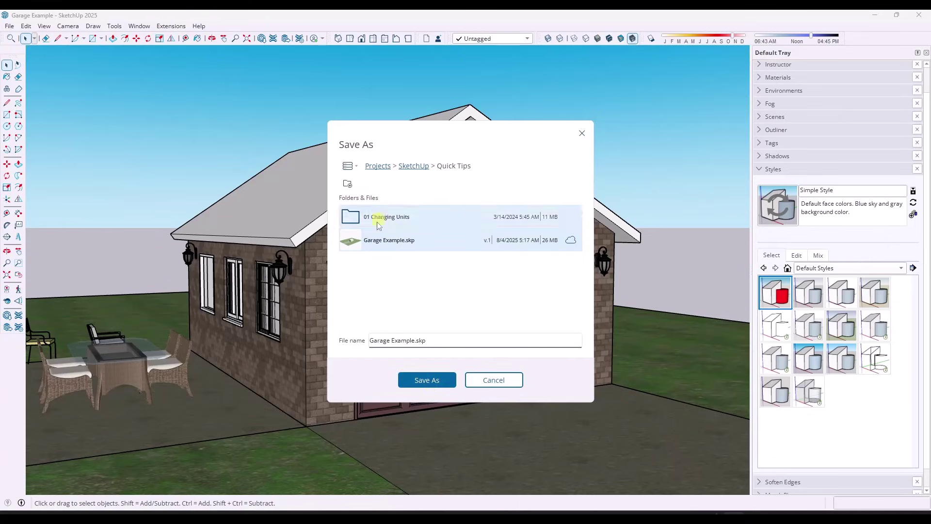
pyautogui.click(426, 380)
pyautogui.click(423, 306)
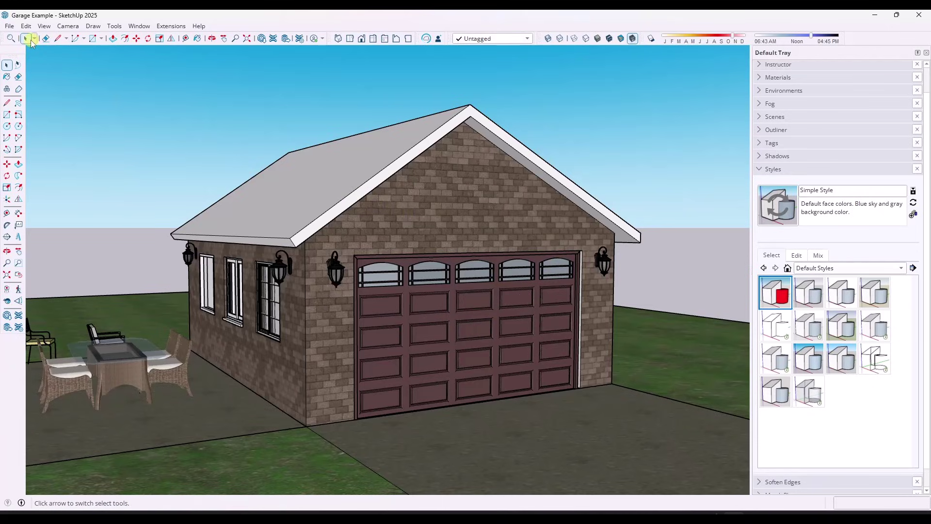
pyautogui.moveTo(342, 242); pyautogui.dragTo(346, 253, button='middle')
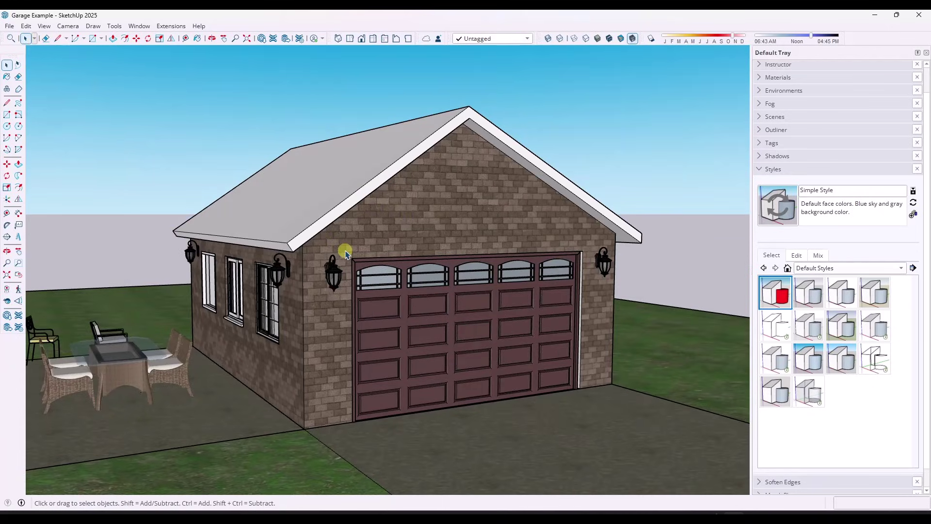
pyautogui.moveTo(398, 274)
pyautogui.mouseDown(button='middle')
pyautogui.moveTo(410, 275)
pyautogui.moveTo(407, 282)
pyautogui.moveTo(396, 257)
pyautogui.moveTo(403, 265)
pyautogui.mouseUp(button='middle')
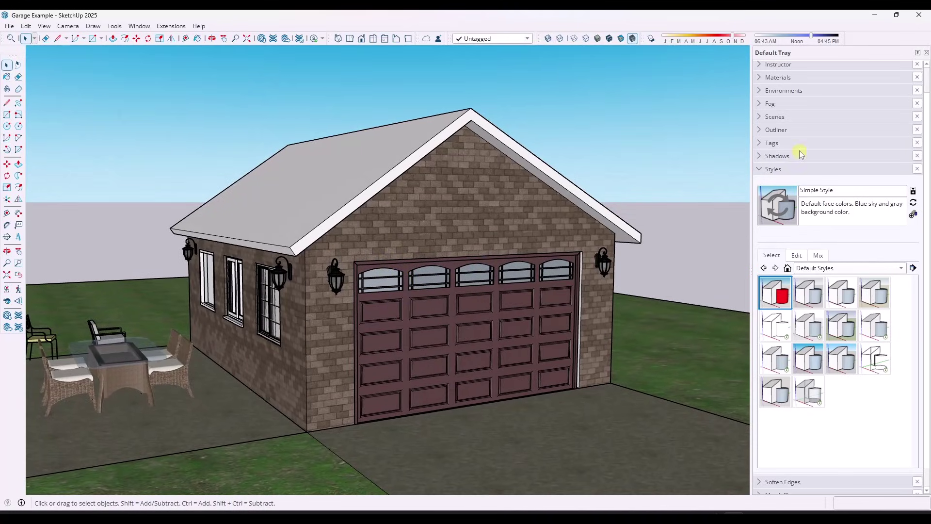
# Show the Materials panel, open the garage group and ready the Paint Bucket.
pyautogui.click(762, 79)
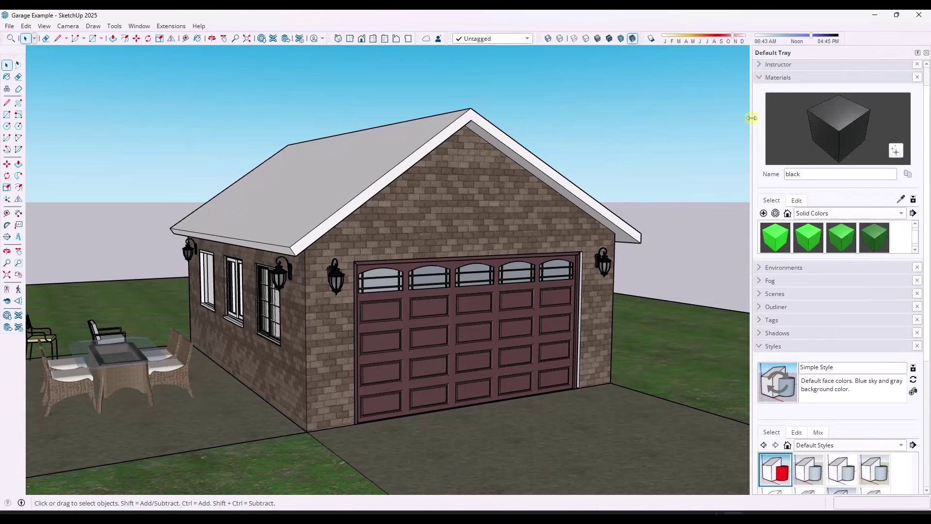
pyautogui.doubleClick(389, 167)
pyautogui.click(379, 166)
pyautogui.press('b')
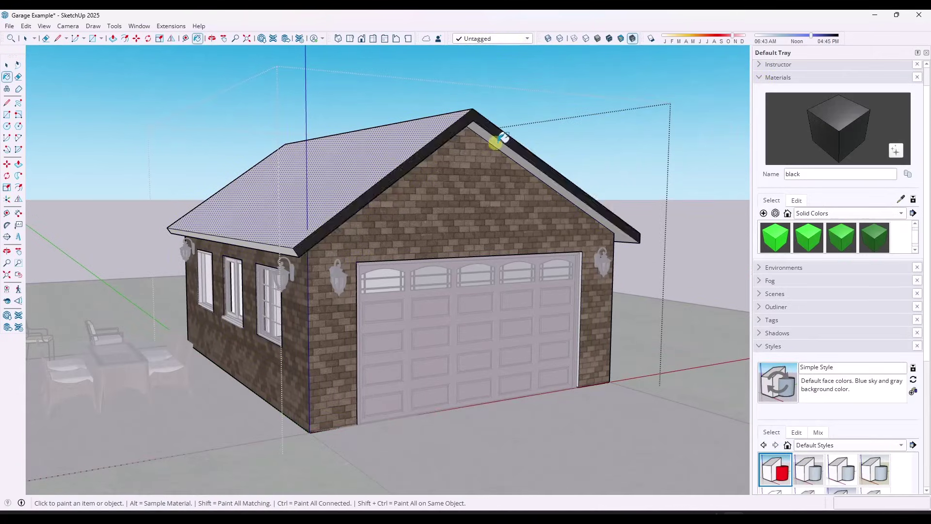
pyautogui.scroll(5, 173, 208)
pyautogui.moveTo(173, 208); pyautogui.dragTo(318, 249, button='middle')
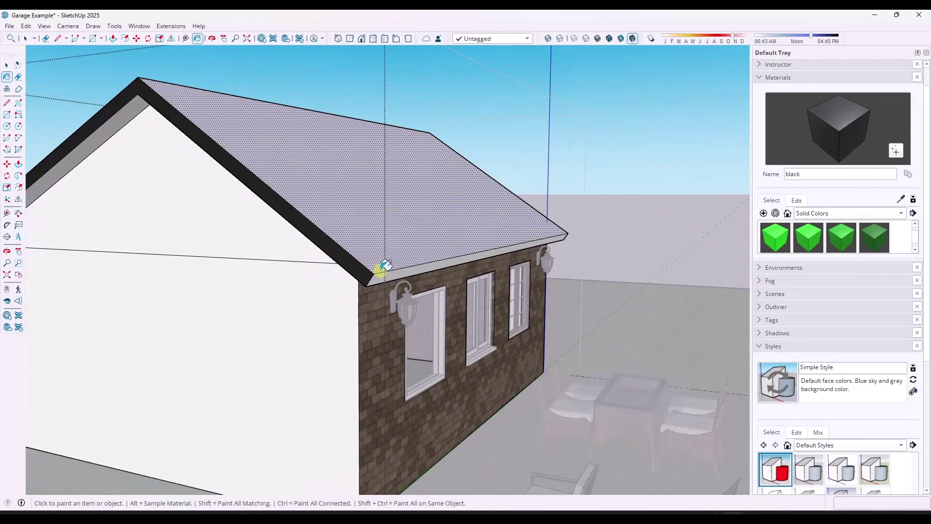
pyautogui.moveTo(387, 272); pyautogui.dragTo(291, 254, button='middle')
# Paint the right and left fascia boards and the left eave end with brown wood veneer.
pyautogui.click(818, 214)
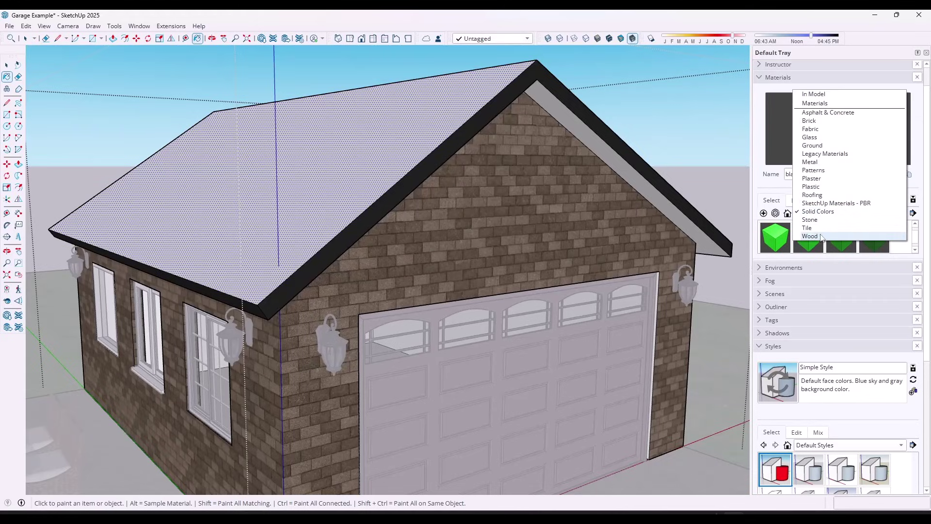
pyautogui.click(820, 236)
pyautogui.click(808, 237)
pyautogui.moveTo(593, 185)
pyautogui.mouseDown(button='middle')
pyautogui.moveTo(571, 163)
pyautogui.moveTo(586, 125)
pyautogui.moveTo(446, 125)
pyautogui.mouseUp(button='middle')
pyautogui.click(587, 125)
pyautogui.scroll(2, 291, 118)
pyautogui.click(276, 107)
pyautogui.click(114, 219)
pyautogui.moveTo(197, 220)
pyautogui.mouseDown(button='middle')
pyautogui.moveTo(357, 339)
pyautogui.moveTo(369, 335)
pyautogui.mouseUp(button='middle')
# Cover both roof faces with Roofing_01_1K shingles and exit the garage group.
pyautogui.click(841, 213)
pyautogui.click(821, 173)
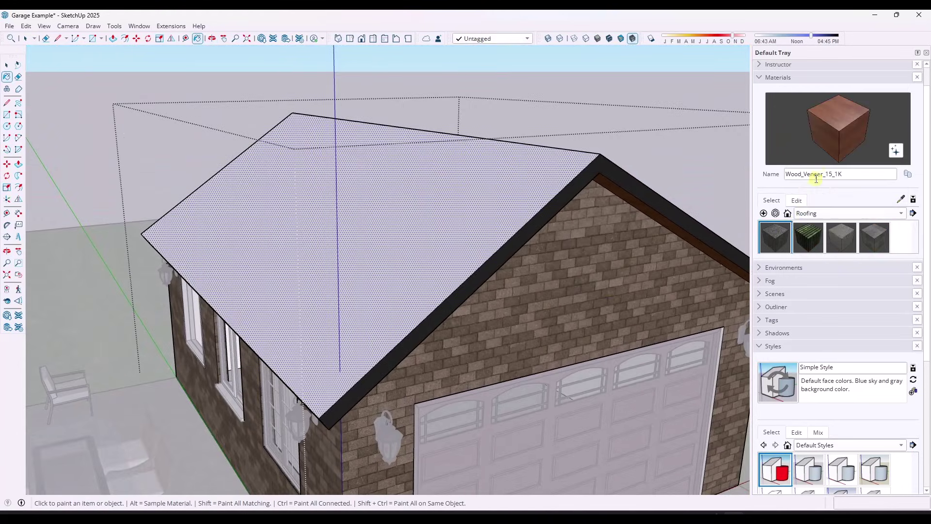
pyautogui.click(775, 237)
pyautogui.click(401, 212)
pyautogui.moveTo(603, 137); pyautogui.dragTo(492, 191, button='middle')
pyautogui.click(501, 189)
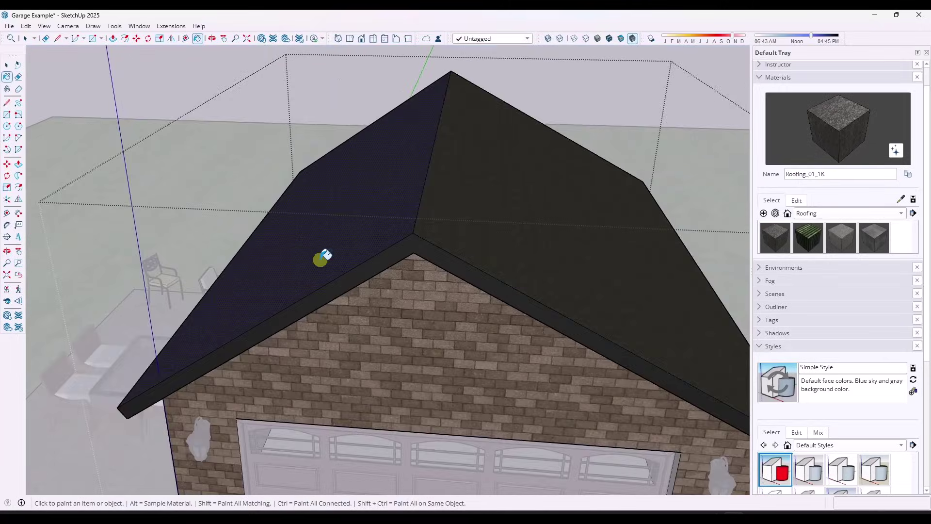
pyautogui.scroll(-5, 323, 260)
pyautogui.moveTo(323, 260); pyautogui.dragTo(594, 203, button='middle')
pyautogui.press('space')
pyautogui.click(659, 177)
pyautogui.keyDown('shift'); pyautogui.moveTo(670, 181); pyautogui.dragTo(385, 137, button='middle'); pyautogui.keyUp('shift')
# Save the reroofed garage over Garage Example.skp in Trimble Connect and confirm the overwrite.
pyautogui.click(9, 25)
pyautogui.moveTo(83, 139)
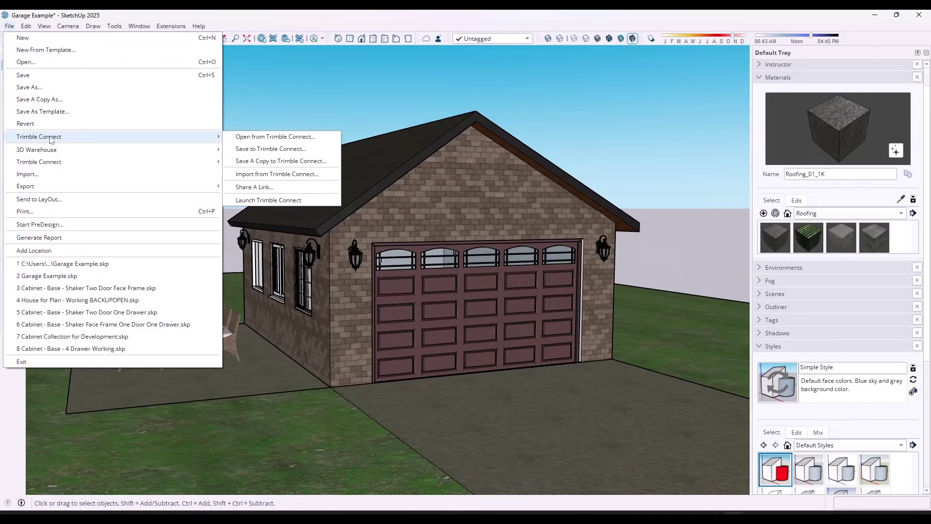
pyautogui.click(254, 149)
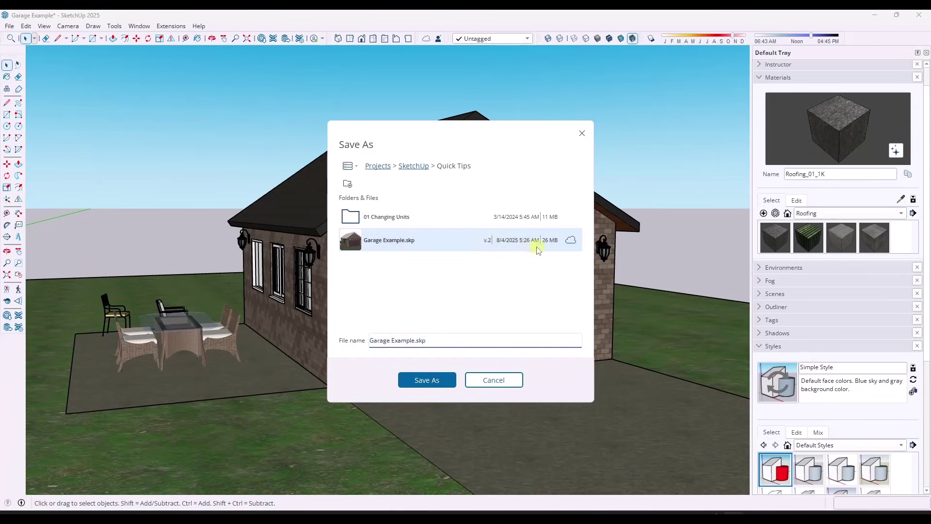
pyautogui.click(432, 382)
pyautogui.click(434, 308)
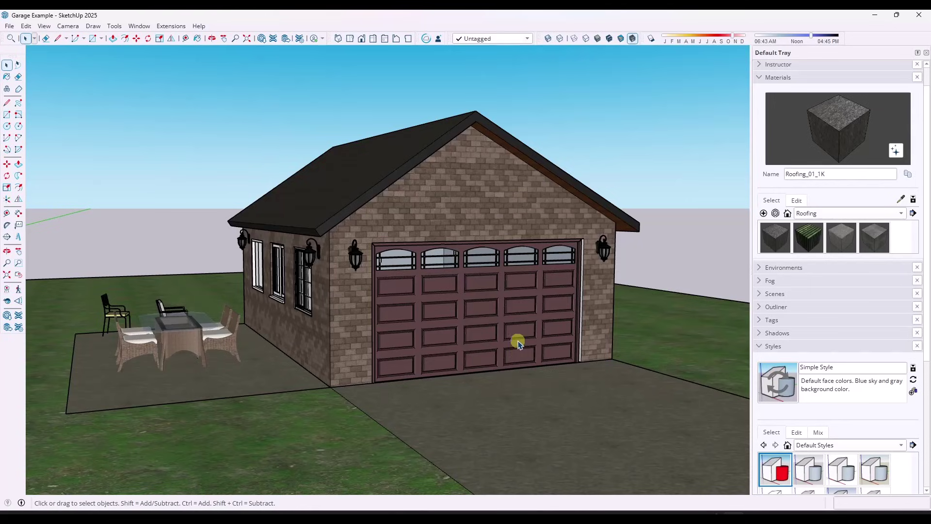
# Launch Trimble Connect from SketchUp's File menu and browse into the Quick Tips folder.
pyautogui.click(10, 27)
pyautogui.moveTo(83, 166)
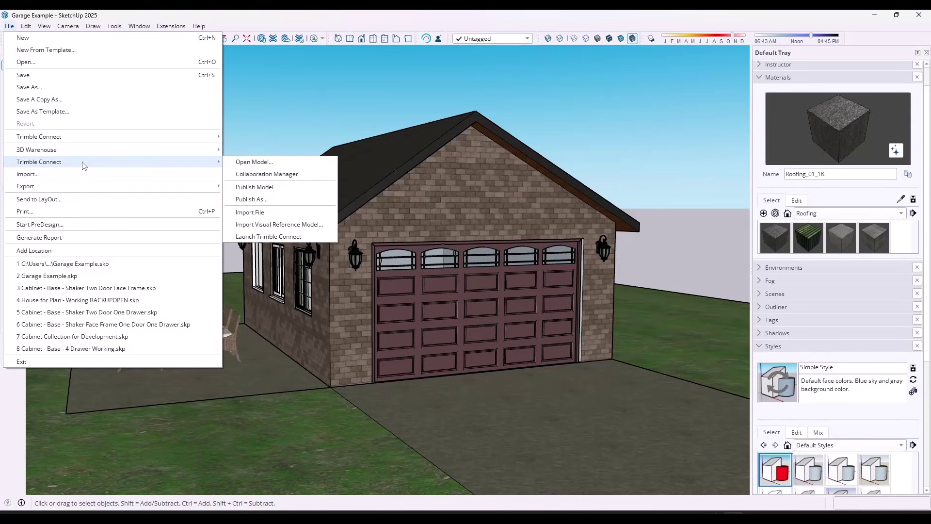
pyautogui.click(285, 238)
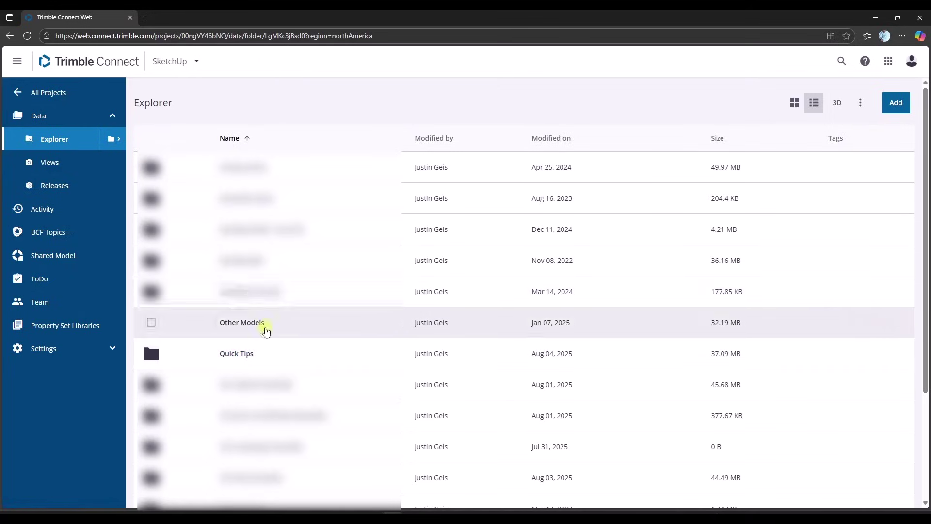
pyautogui.click(240, 354)
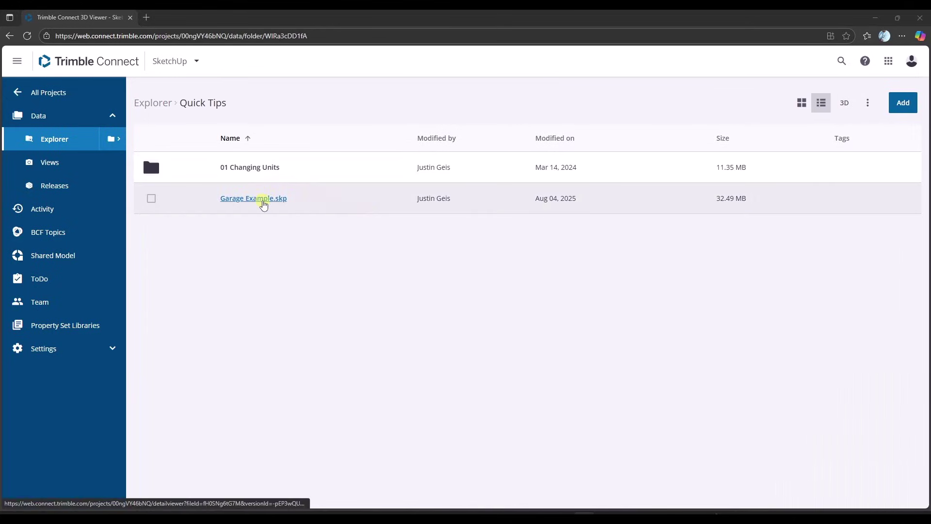
# Load Garage Example.skp into the web 3D viewer and orbit and zoom to a side view.
pyautogui.click(262, 199)
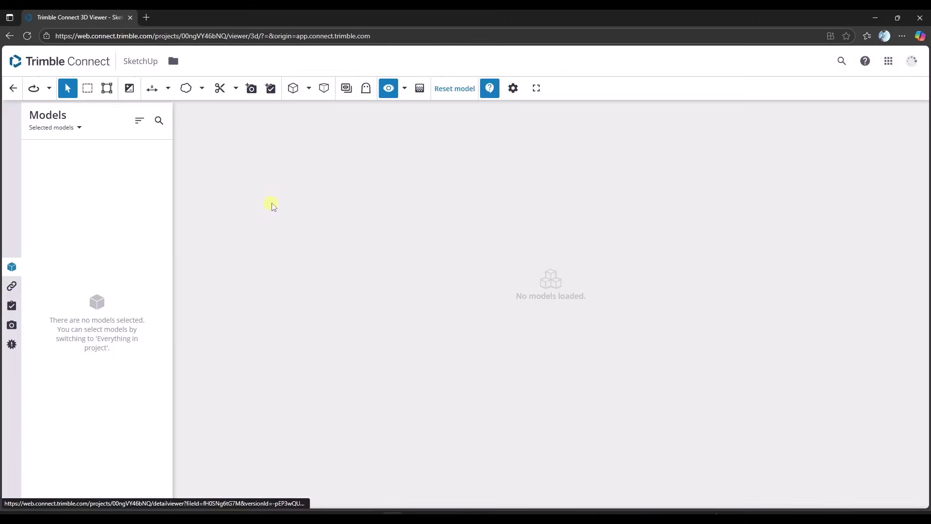
pyautogui.click(32, 148)
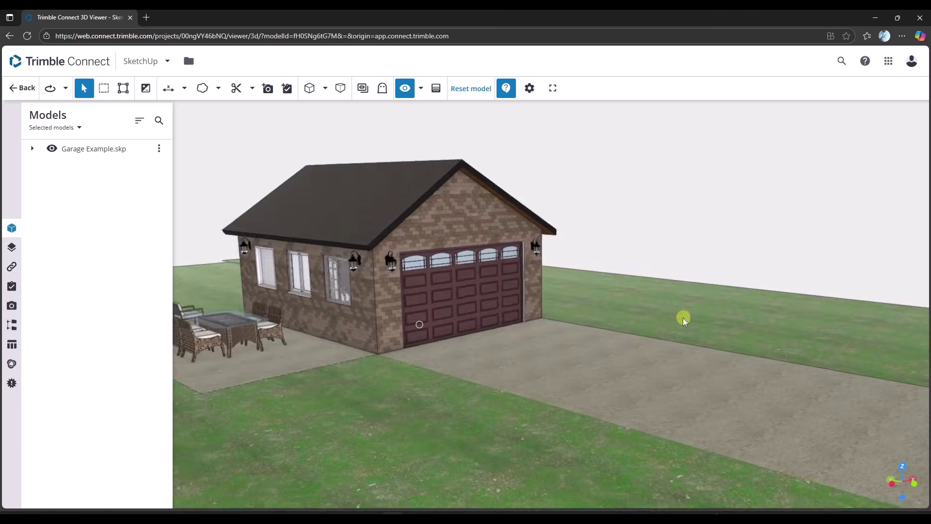
pyautogui.moveTo(508, 308)
pyautogui.mouseDown()
pyautogui.moveTo(565, 312)
pyautogui.moveTo(484, 270)
pyautogui.moveTo(507, 287)
pyautogui.moveTo(465, 274)
pyautogui.moveTo(504, 258)
pyautogui.moveTo(529, 270)
pyautogui.moveTo(520, 278)
pyautogui.moveTo(545, 311)
pyautogui.moveTo(538, 306)
pyautogui.mouseUp()
pyautogui.scroll(3, 466, 275)
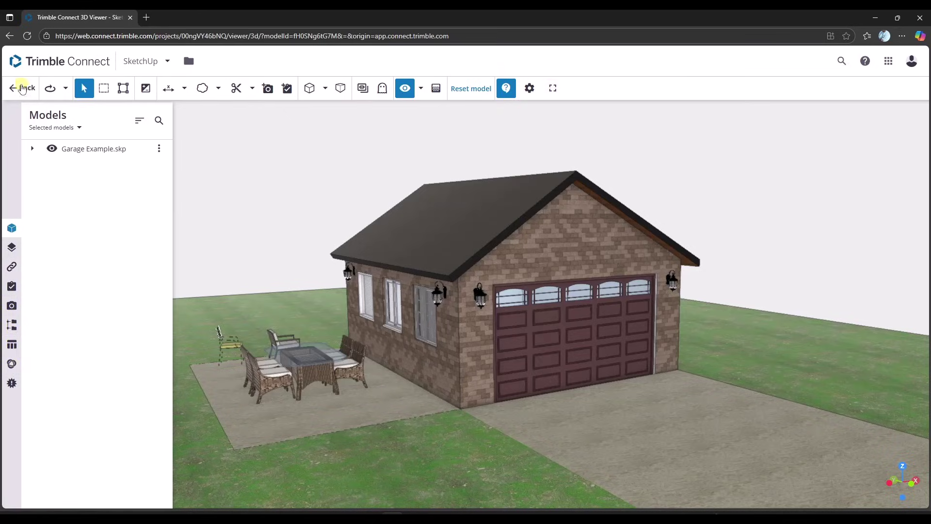
# Select Garage Example.skp in Quick Tips and review its V.1–V.3 version history.
pyautogui.click(20, 88)
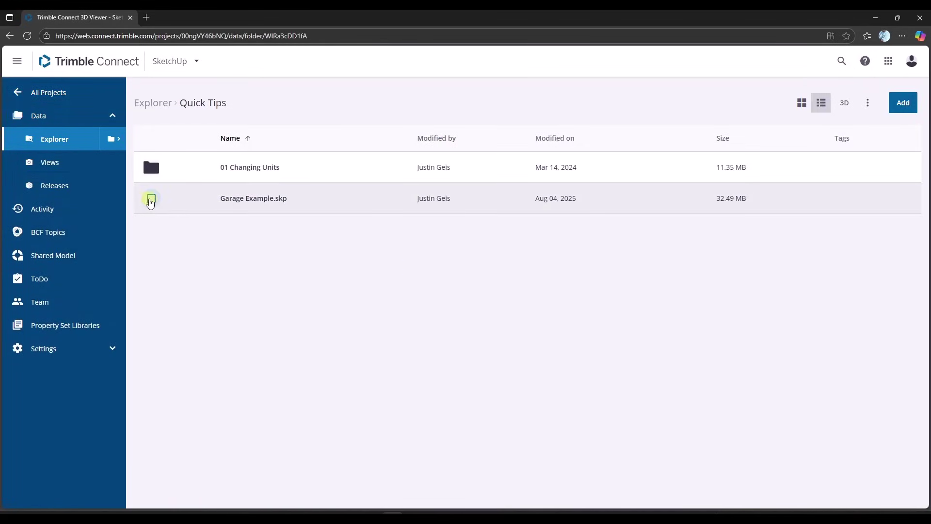
pyautogui.click(151, 199)
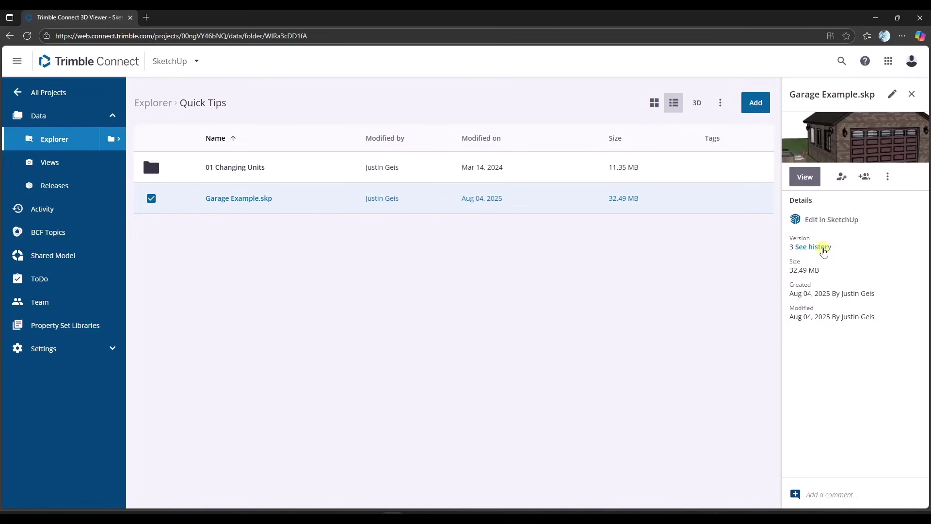
pyautogui.click(823, 248)
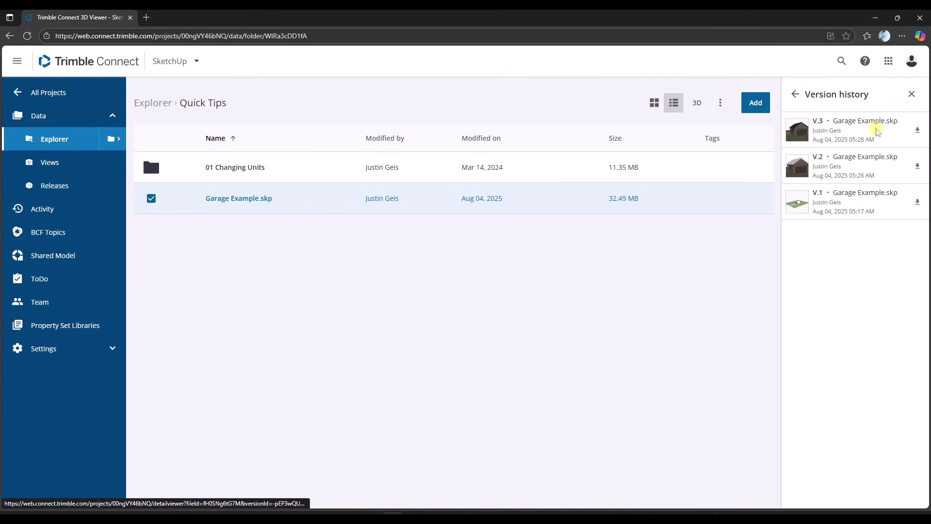
pyautogui.click(796, 100)
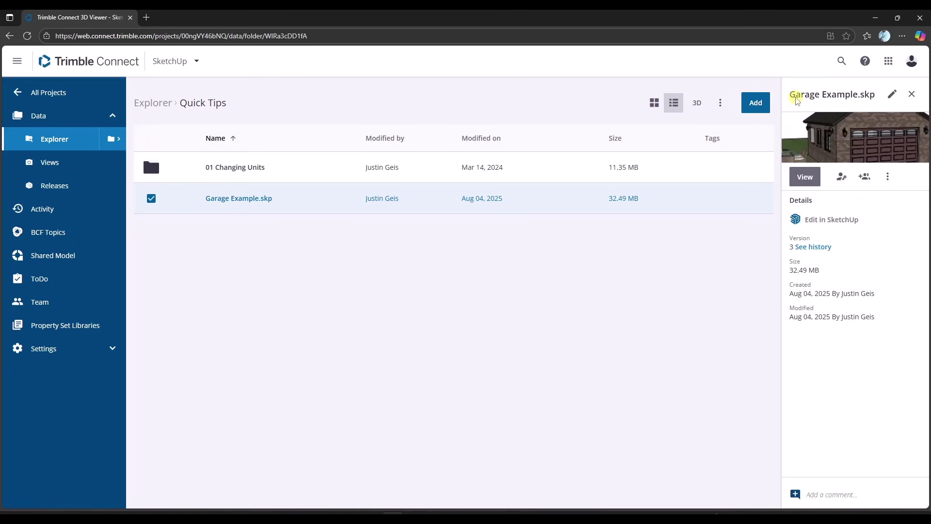
# Return to SketchUp and start a new empty model.
pyautogui.click(875, 18)
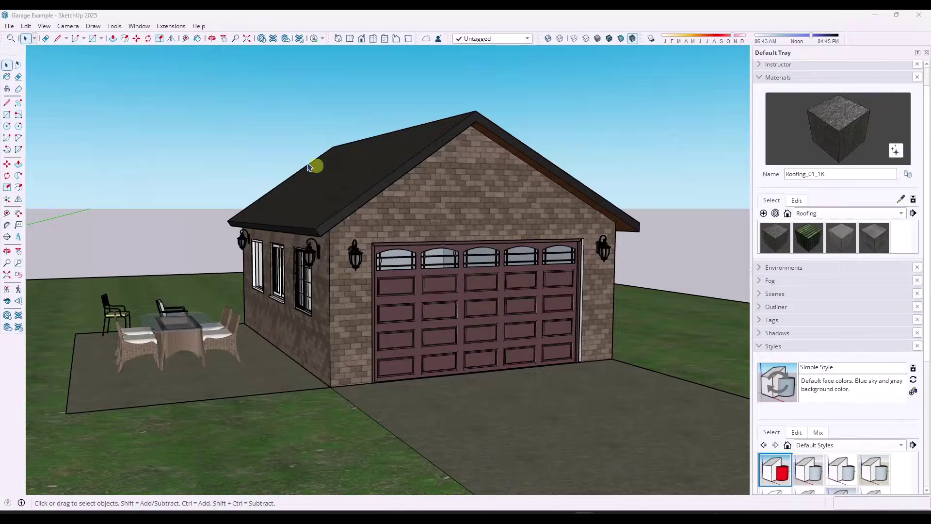
pyautogui.click(9, 30)
pyautogui.click(13, 37)
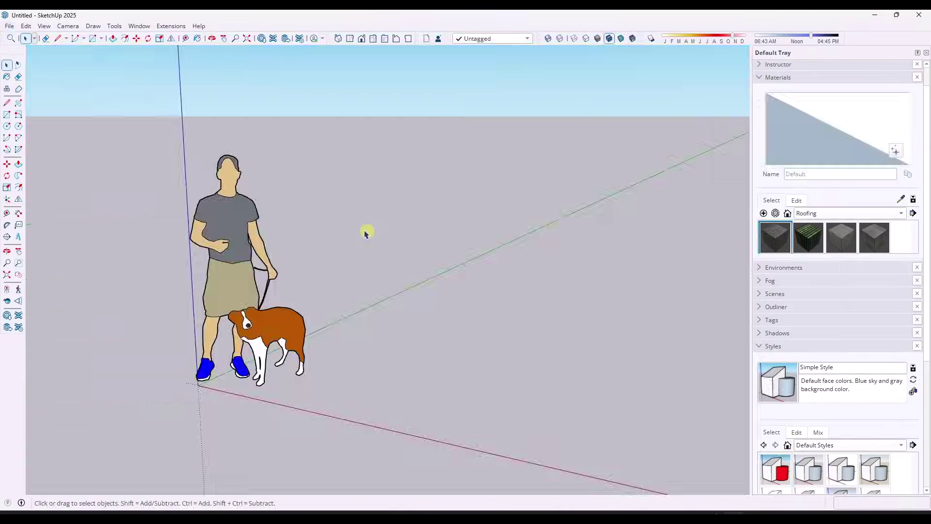
# Open Garage Example.skp from Trimble Connect into SketchUp.
pyautogui.click(8, 26)
pyautogui.moveTo(45, 136)
pyautogui.click(304, 137)
pyautogui.click(508, 228)
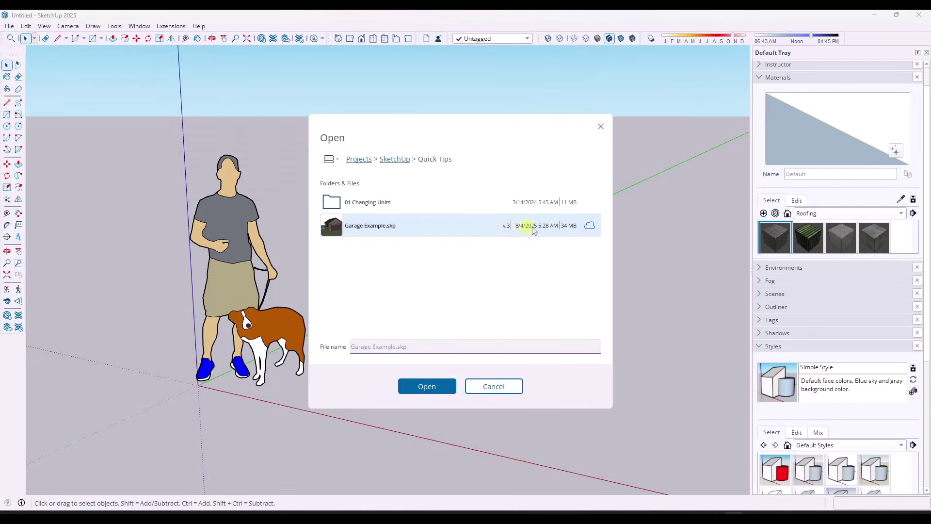
pyautogui.doubleClick(355, 226)
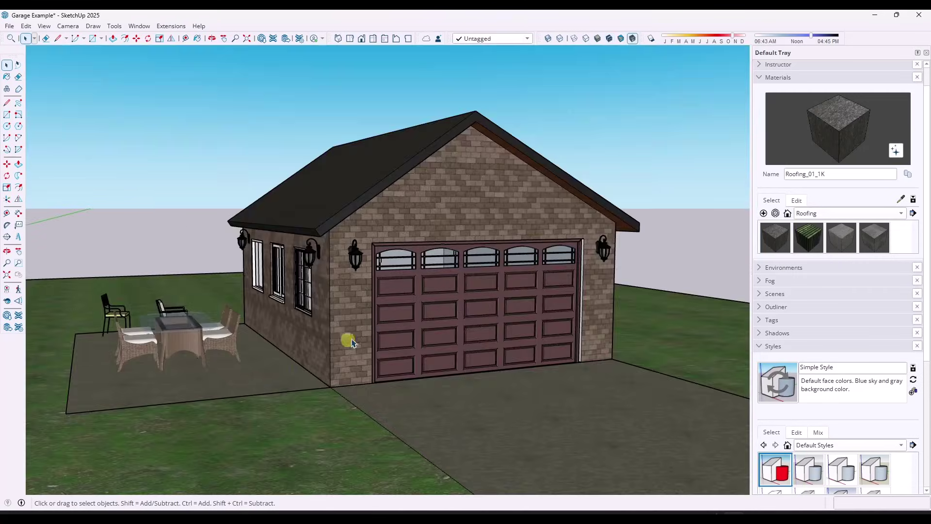
pyautogui.moveTo(351, 340); pyautogui.dragTo(384, 313, button='middle')
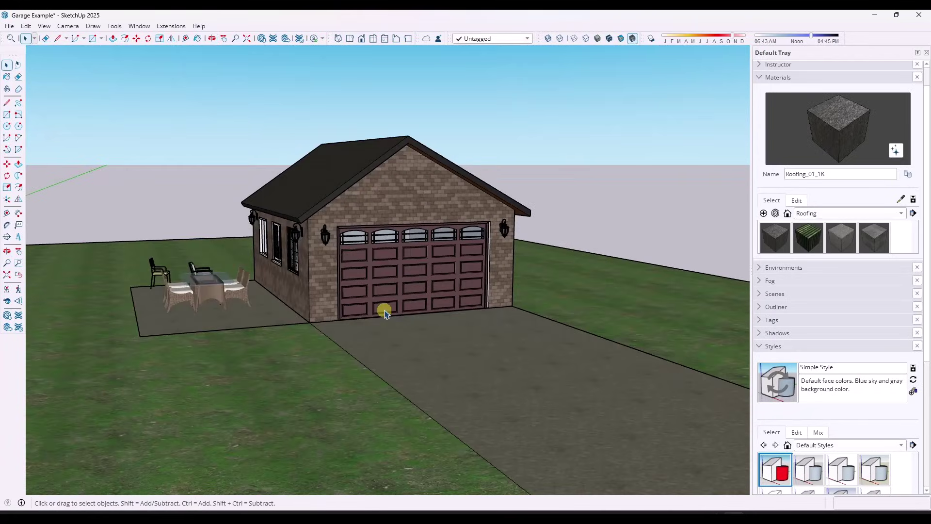
pyautogui.scroll(3, 328, 203)
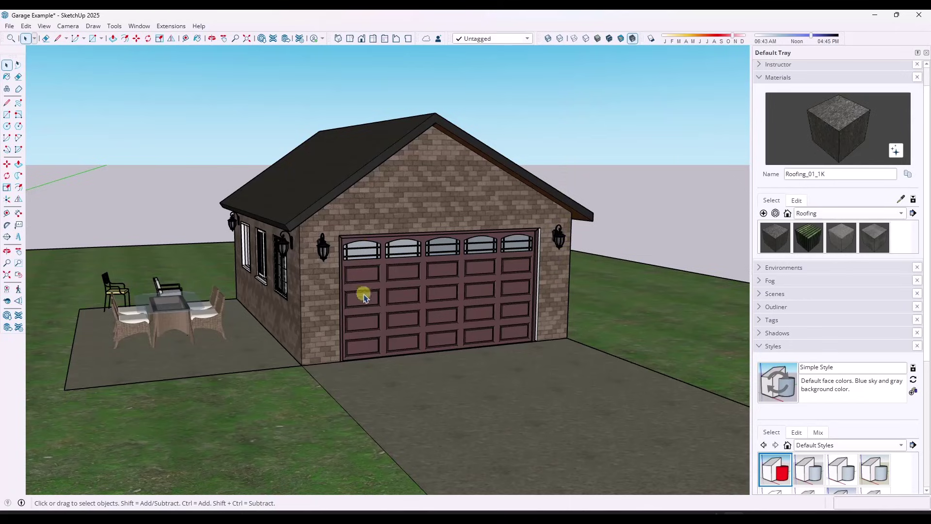
pyautogui.moveTo(473, 263)
pyautogui.mouseDown(button='middle')
pyautogui.moveTo(450, 266)
pyautogui.moveTo(477, 265)
pyautogui.moveTo(470, 245)
pyautogui.moveTo(464, 261)
pyautogui.mouseUp(button='middle')
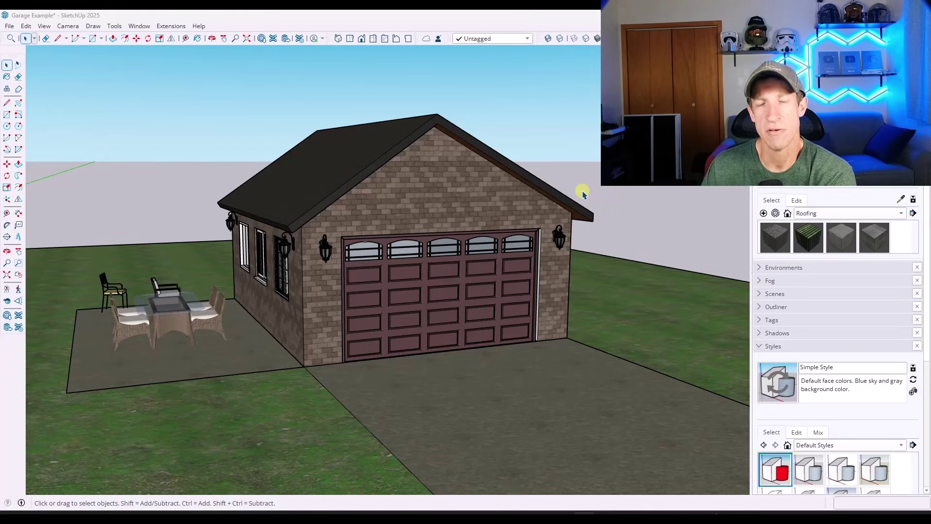
# Save Garage Example so the title loses its unsaved-changes asterisk.
pyautogui.click(9, 26)
pyautogui.click(35, 79)
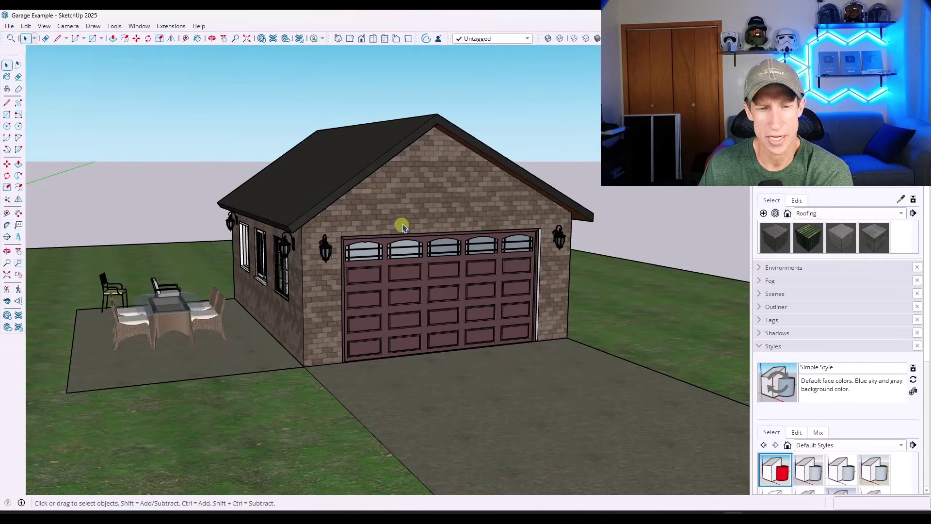